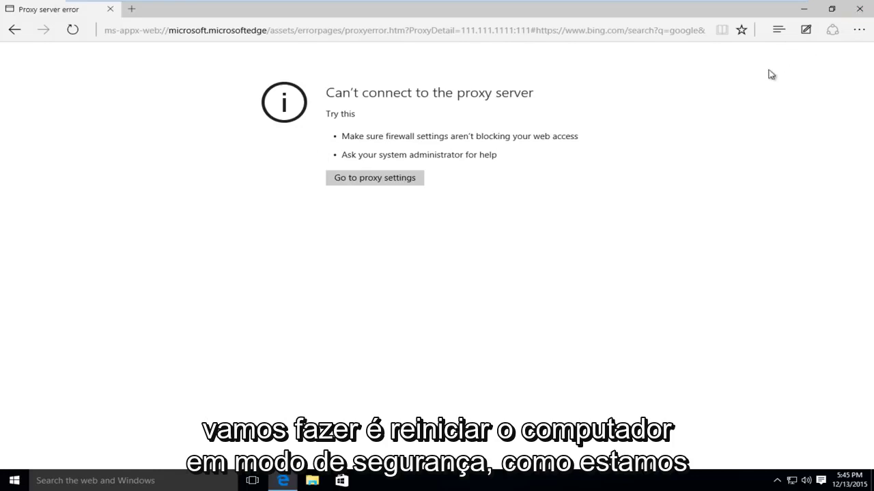
- Close Edge and Shift-restart from the Start power menu into the advanced startup recovery options
{"action": "left_click", "coordinate": [858, 9]}
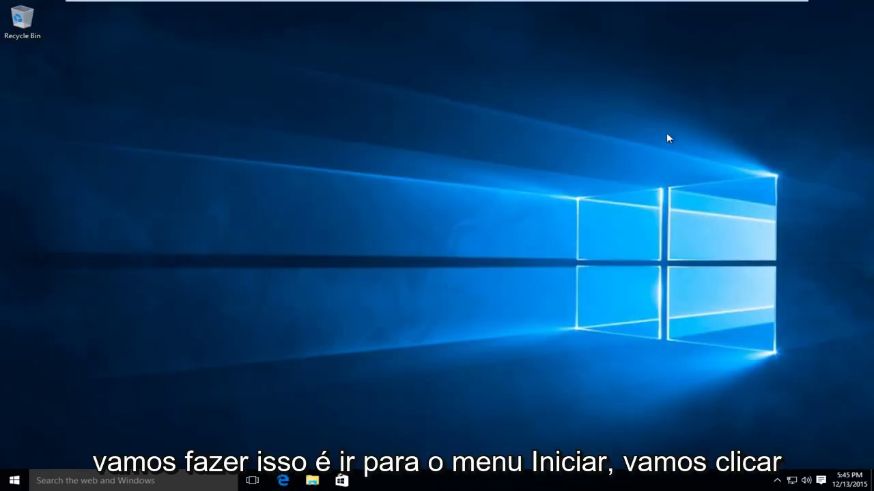
{"action": "left_click", "coordinate": [3, 486]}
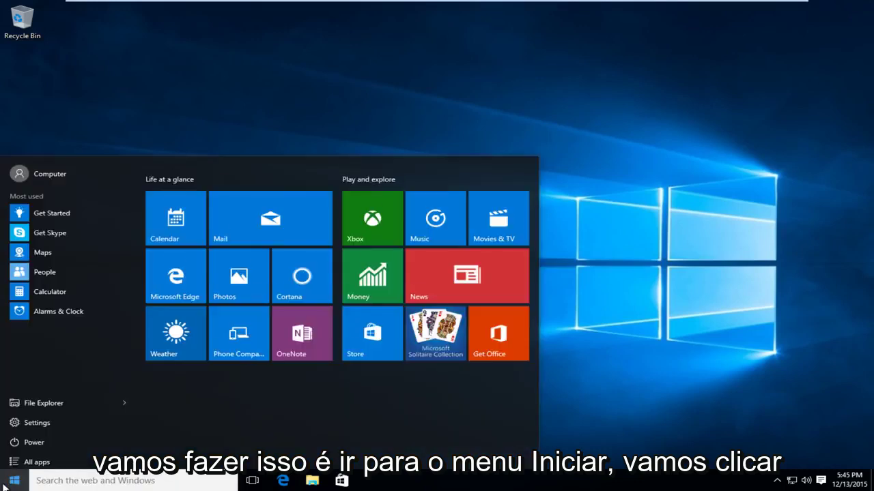
{"action": "left_click", "coordinate": [32, 443]}
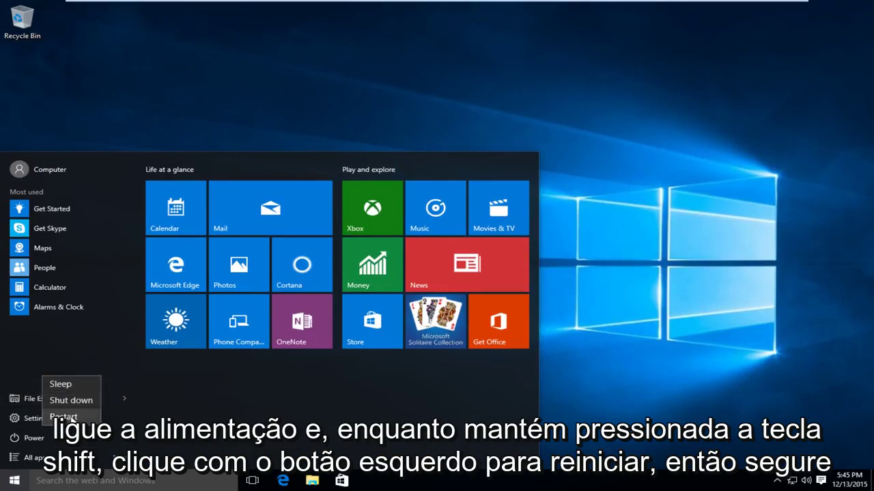
{"action": "left_click", "coordinate": [68, 416], "text": "shift"}
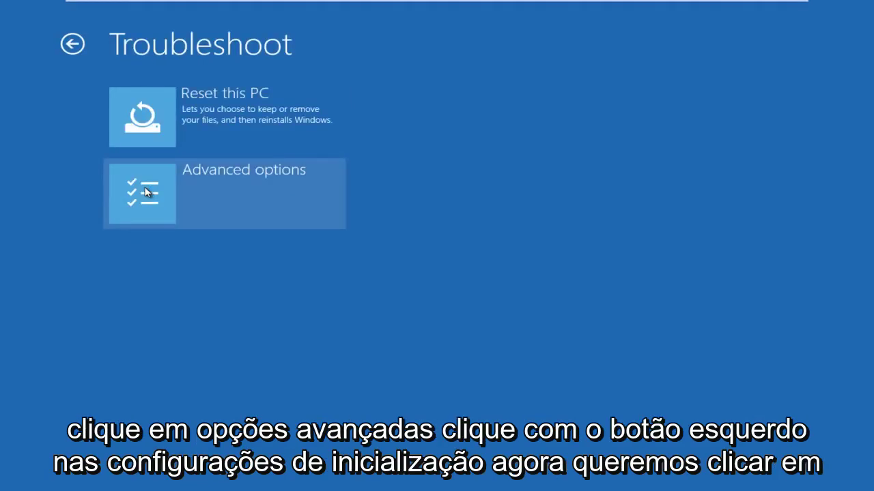
- Go to Advanced options > Startup Settings and restart to the numbered boot options list
{"action": "left_click", "coordinate": [145, 192]}
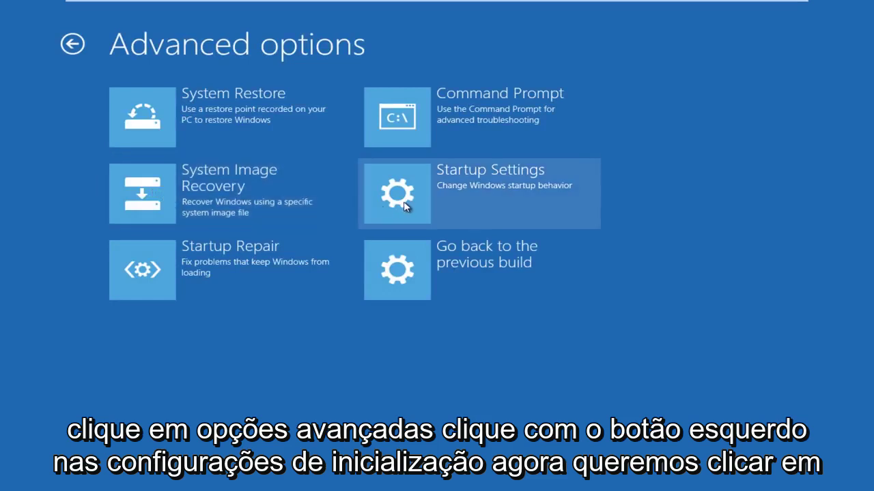
{"action": "left_click", "coordinate": [407, 205]}
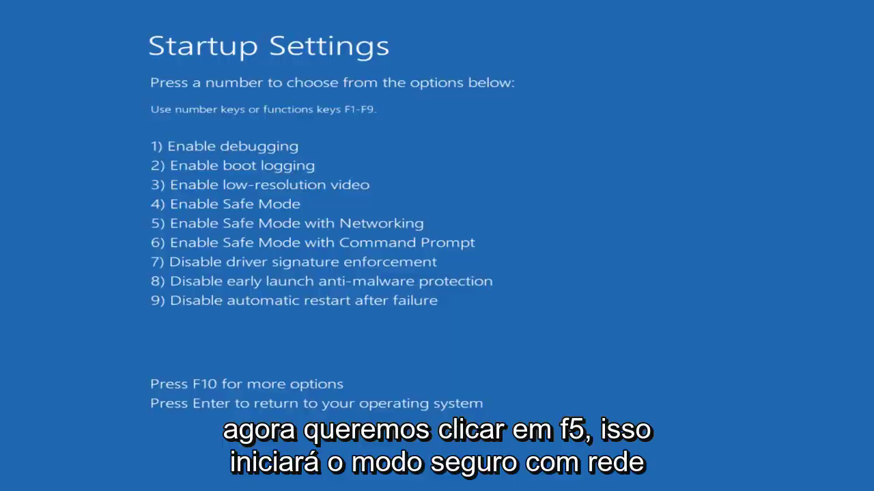
- Pick option 5, Safe Mode with Networking, and sign in with the account password
{"action": "key", "text": "F5"}
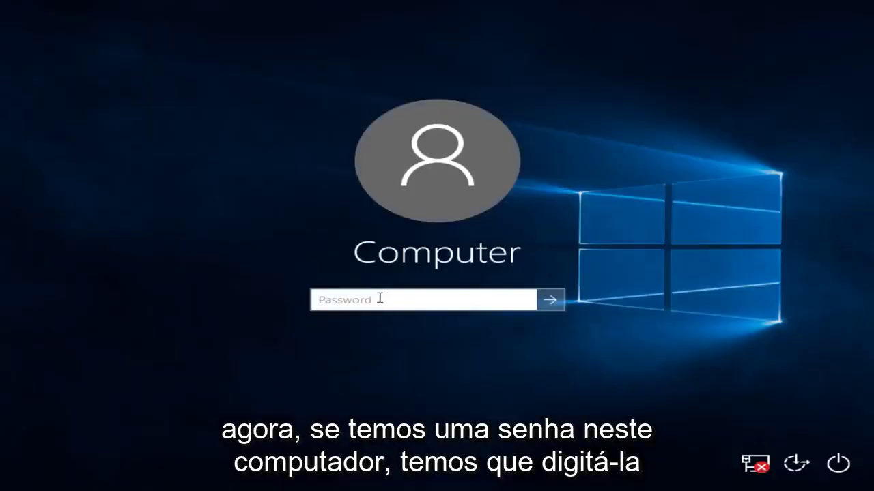
{"action": "type", "text": "1234"}
{"action": "key", "text": "Return"}
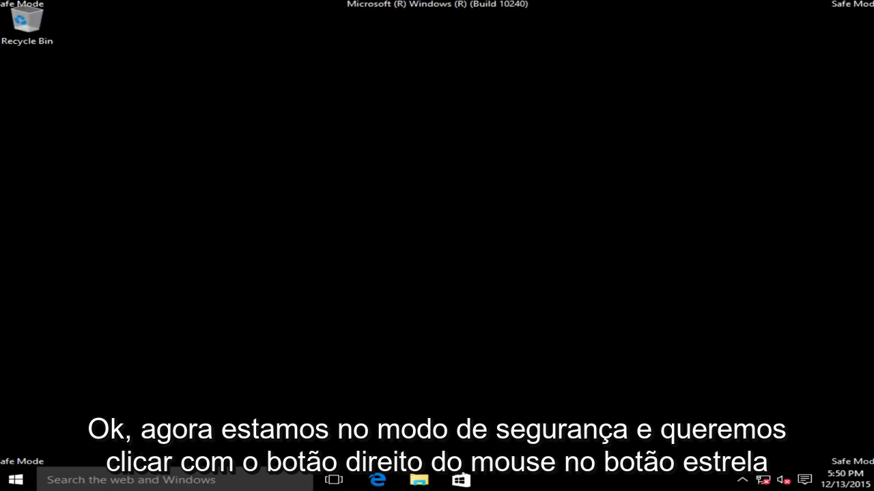
- Launch regedit from the Run box in the Start right-click menu
{"action": "right_click", "coordinate": [9, 480]}
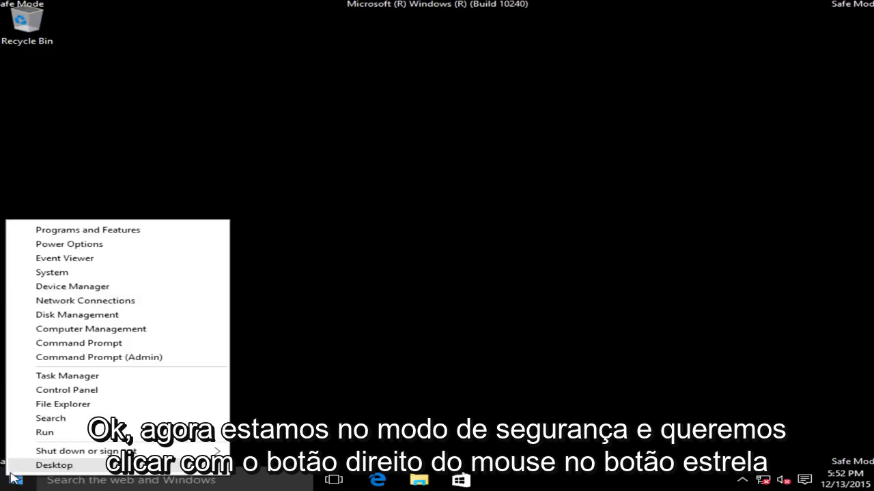
{"action": "left_click", "coordinate": [45, 432]}
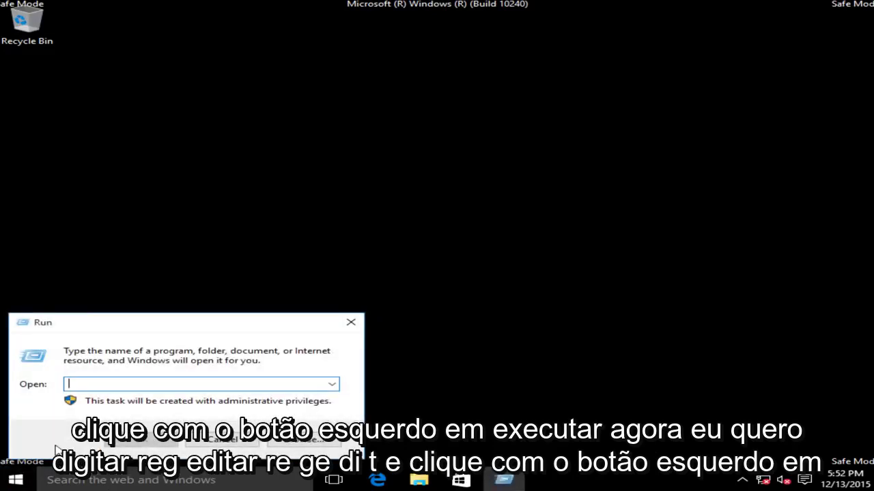
{"action": "type", "text": "reg"}
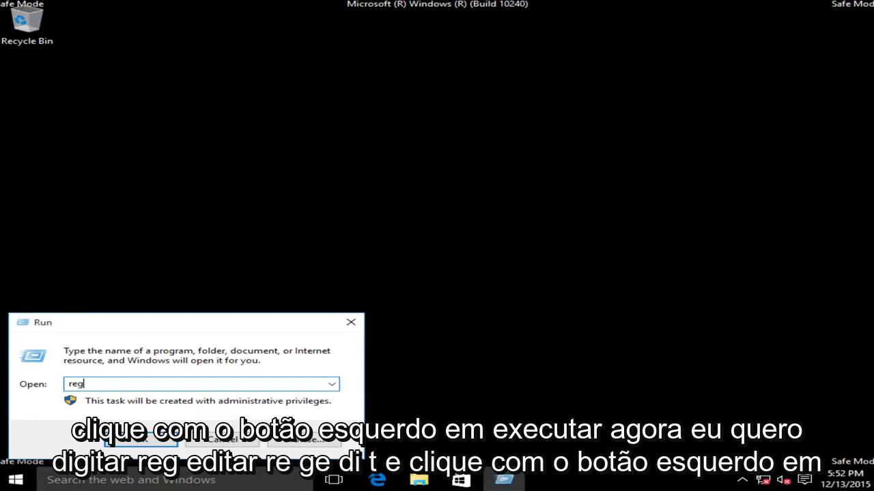
{"action": "type", "text": "edit"}
{"action": "left_click", "coordinate": [159, 445]}
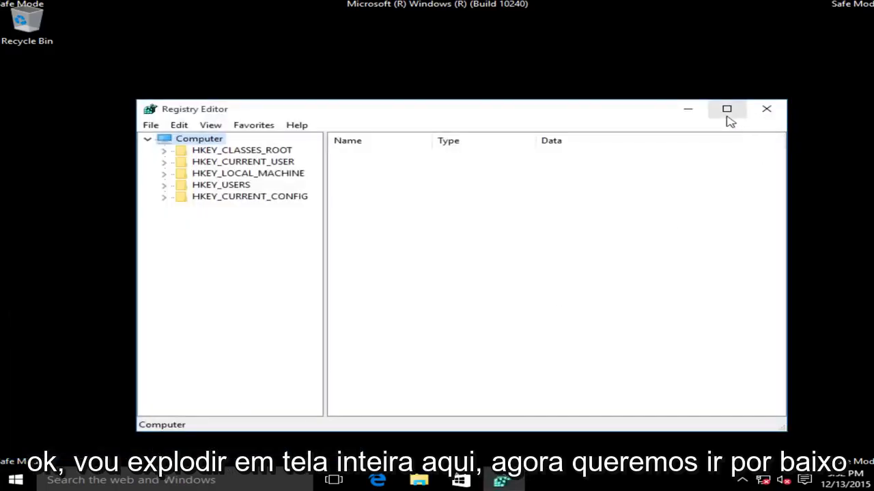
- Maximize Registry Editor and expand HKEY_CURRENT_USER > Software > Microsoft > Windows > CurrentVersion
{"action": "left_click", "coordinate": [726, 111]}
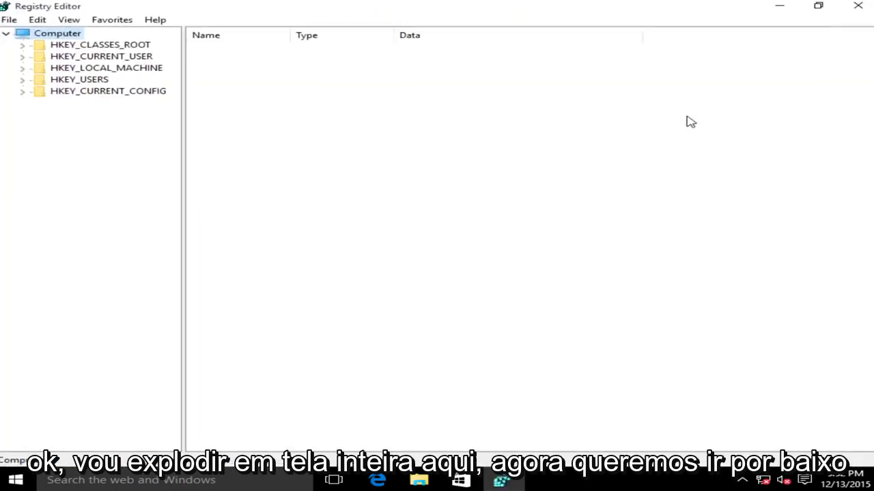
{"action": "left_click", "coordinate": [47, 57]}
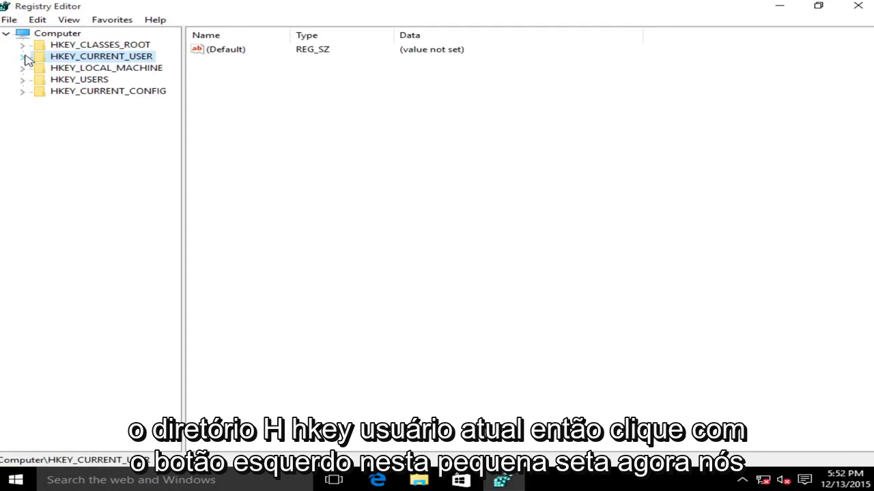
{"action": "left_click", "coordinate": [23, 59]}
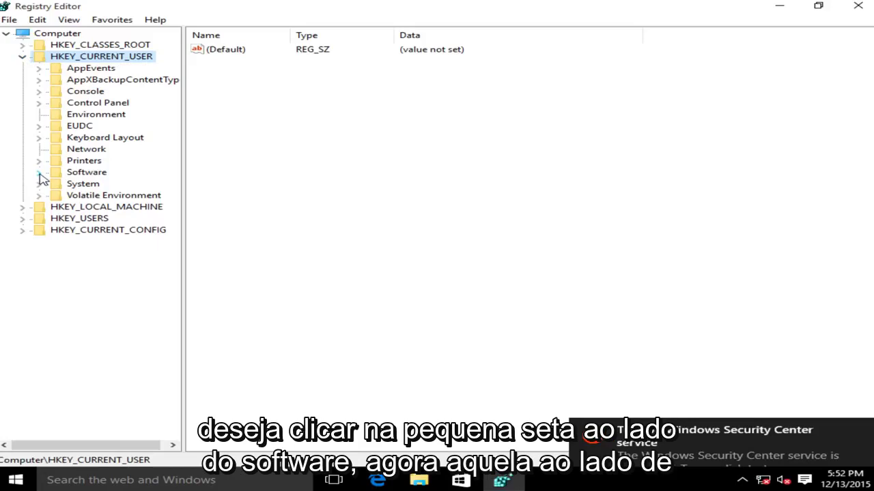
{"action": "left_click", "coordinate": [39, 173]}
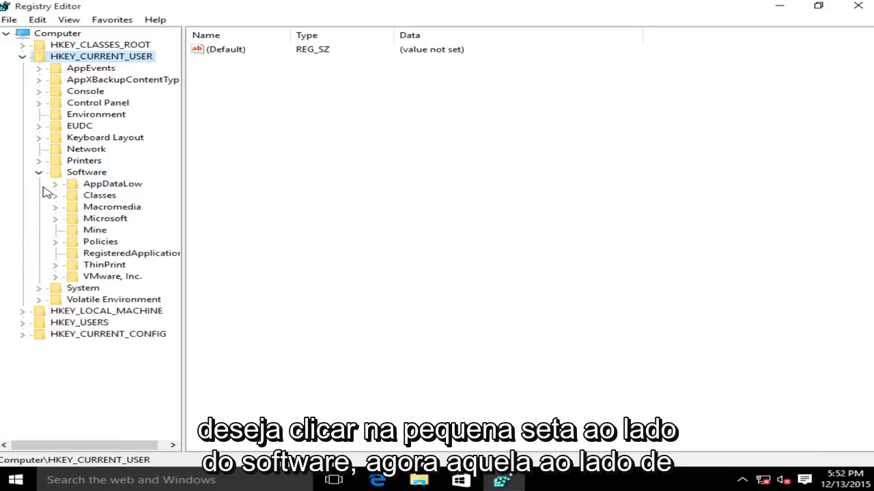
{"action": "left_click", "coordinate": [55, 219]}
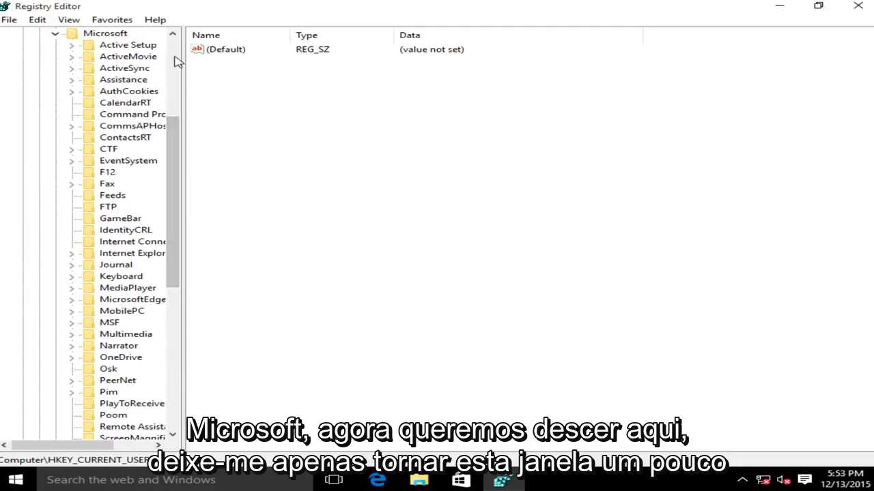
{"action": "left_click_drag", "start_coordinate": [183, 54], "coordinate": [251, 52]}
{"action": "left_click_drag", "start_coordinate": [232, 174], "coordinate": [243, 289]}
{"action": "left_click", "coordinate": [109, 334]}
{"action": "left_click", "coordinate": [71, 334]}
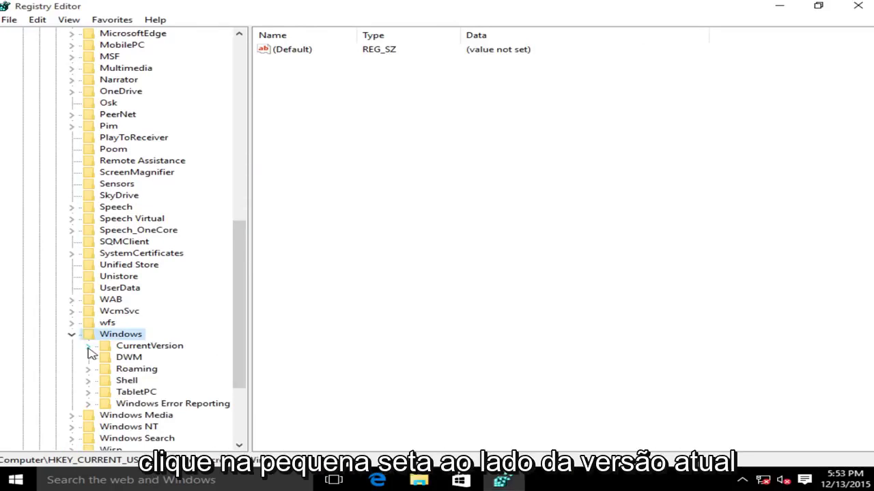
{"action": "left_click", "coordinate": [89, 347]}
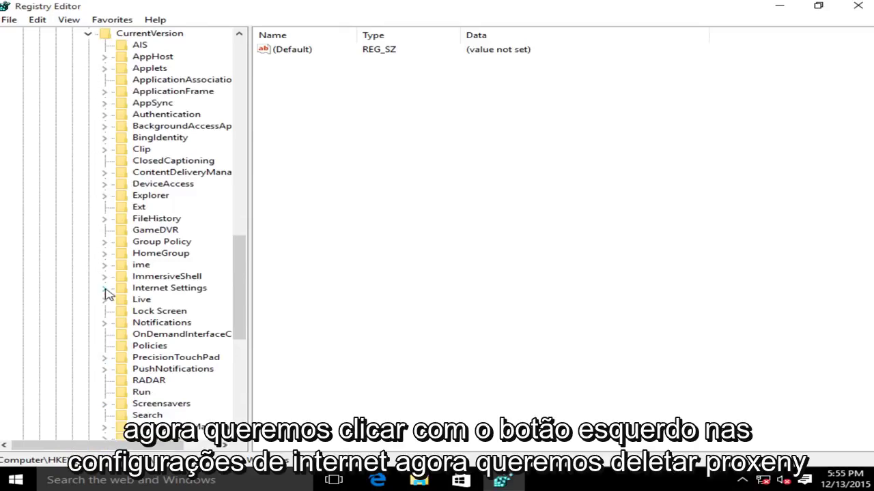
- Select the Internet Settings key, then delete ProxyEnable and ProxyServer, confirming Yes each time
{"action": "left_click", "coordinate": [152, 289]}
{"action": "left_click", "coordinate": [281, 137]}
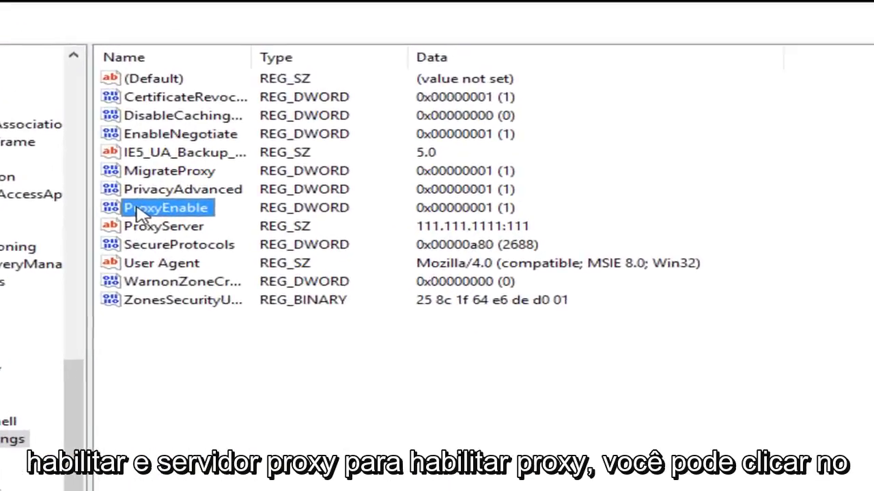
{"action": "left_click", "coordinate": [105, 251]}
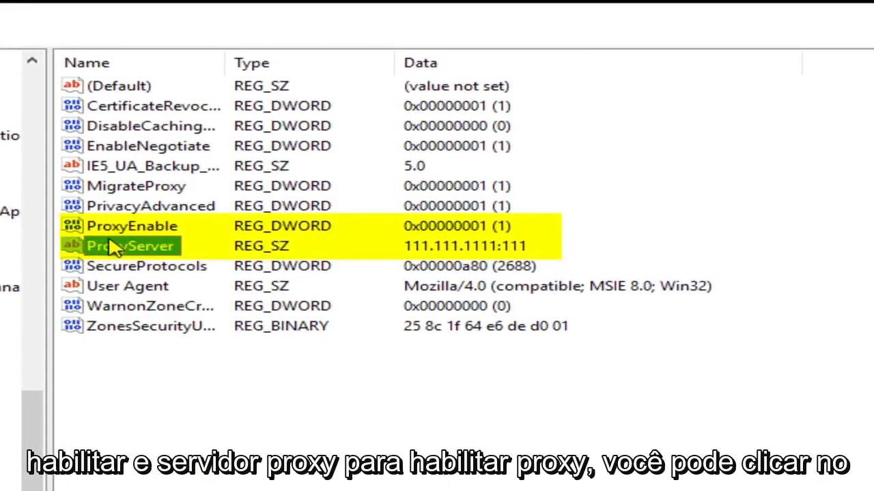
{"action": "left_click", "coordinate": [112, 232]}
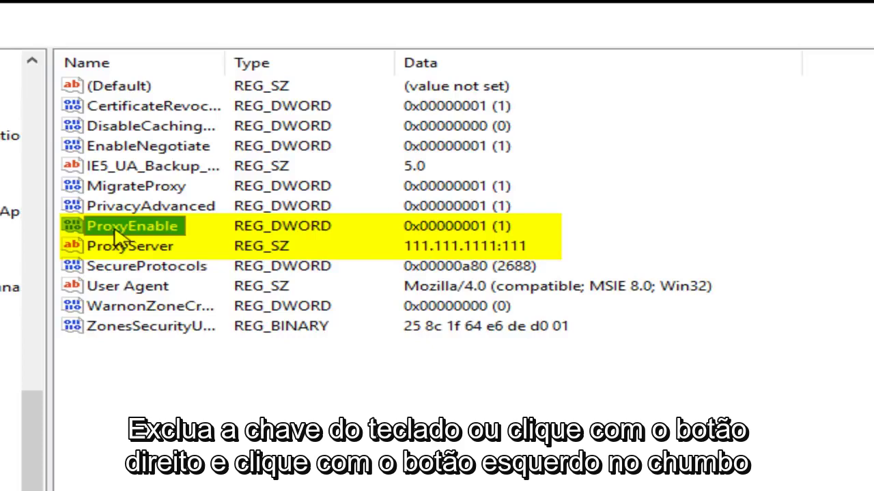
{"action": "right_click", "coordinate": [117, 233]}
{"action": "left_click", "coordinate": [179, 306]}
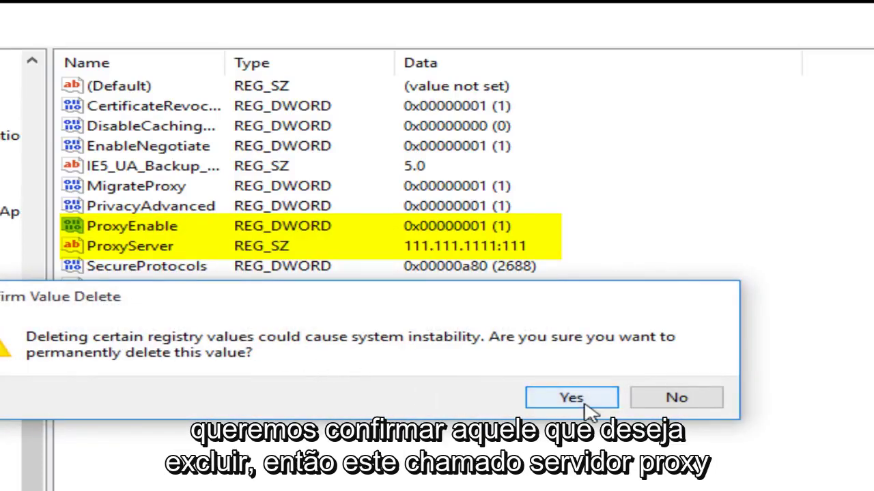
{"action": "left_click", "coordinate": [571, 398]}
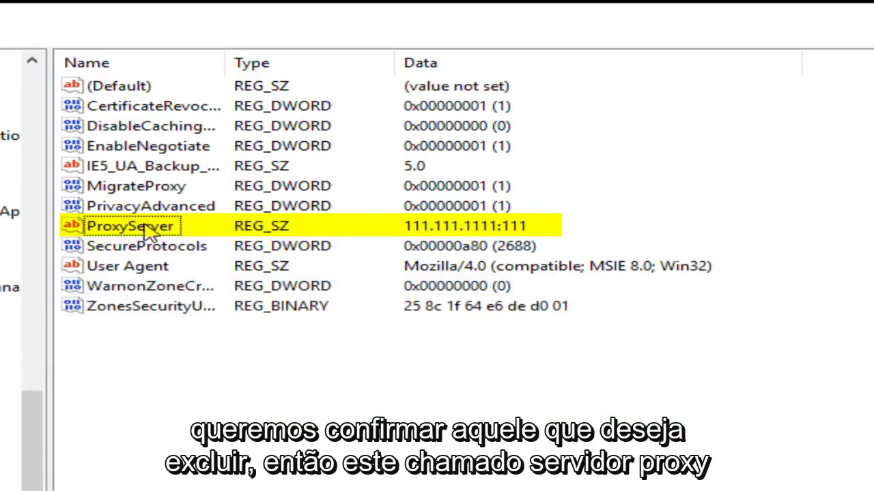
{"action": "left_click", "coordinate": [123, 230]}
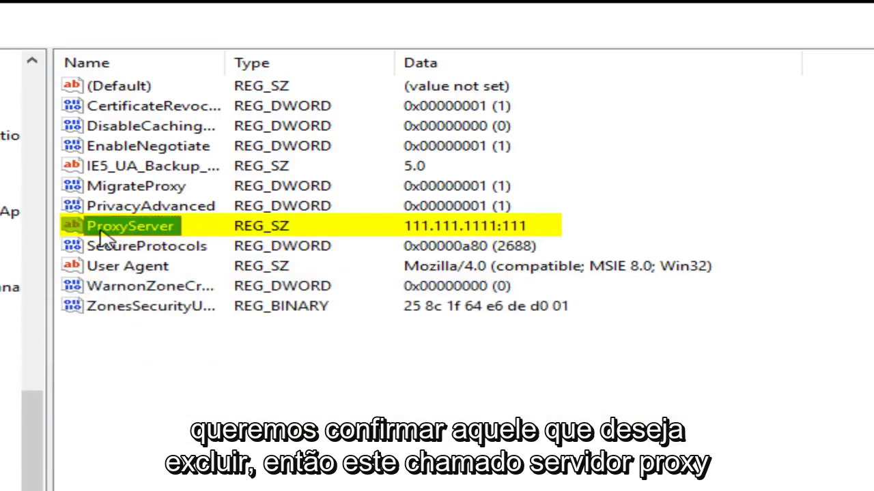
{"action": "right_click", "coordinate": [137, 234]}
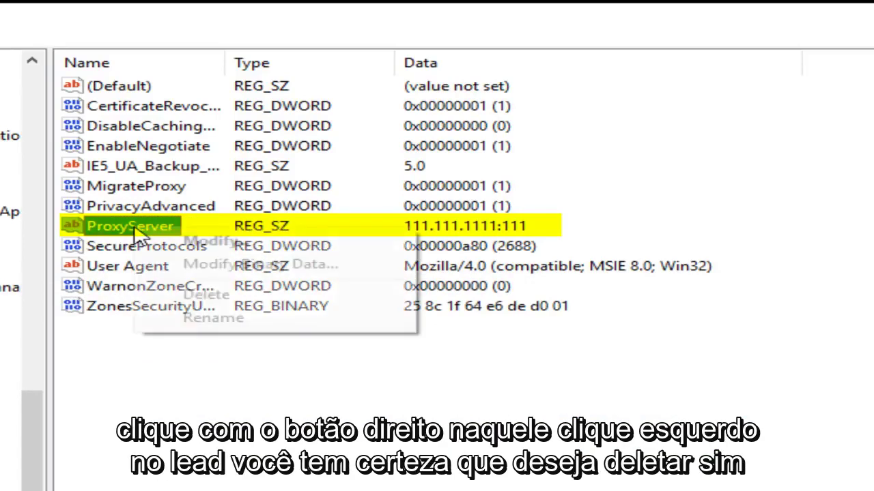
{"action": "left_click", "coordinate": [205, 301]}
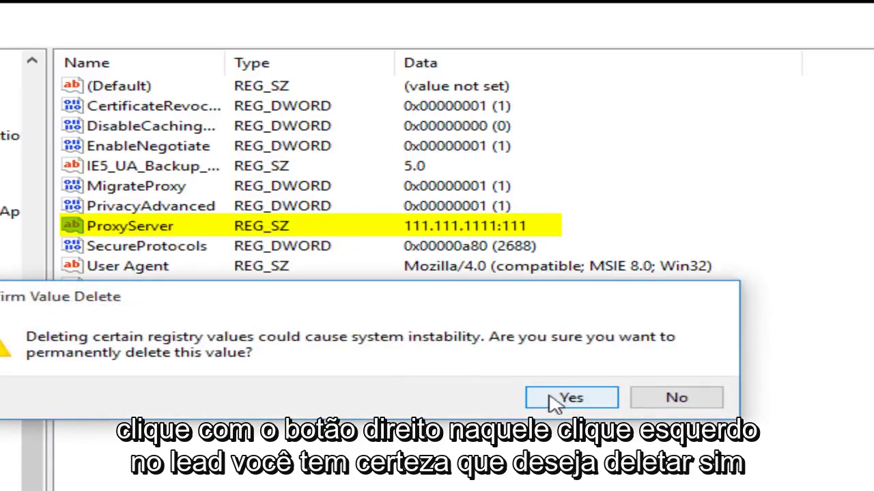
{"action": "left_click", "coordinate": [572, 399]}
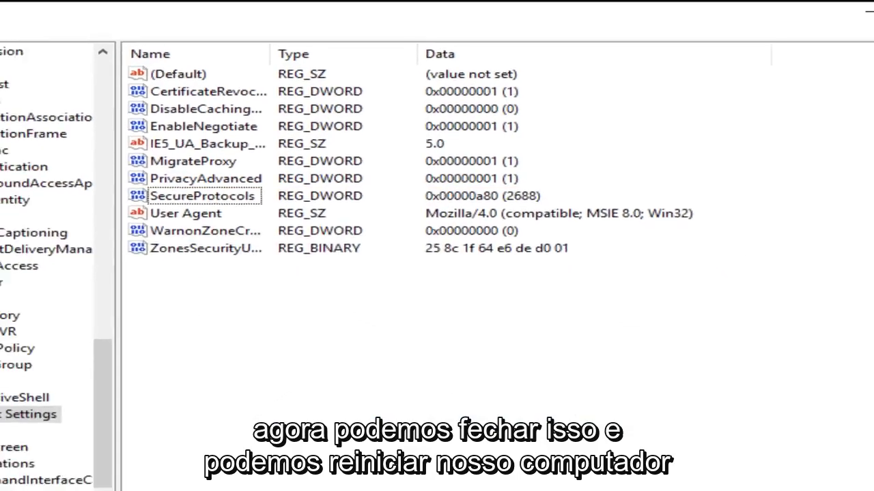
- Close Registry Editor and restart Windows via Shut down or sign out > Restart
{"action": "left_click", "coordinate": [857, 8]}
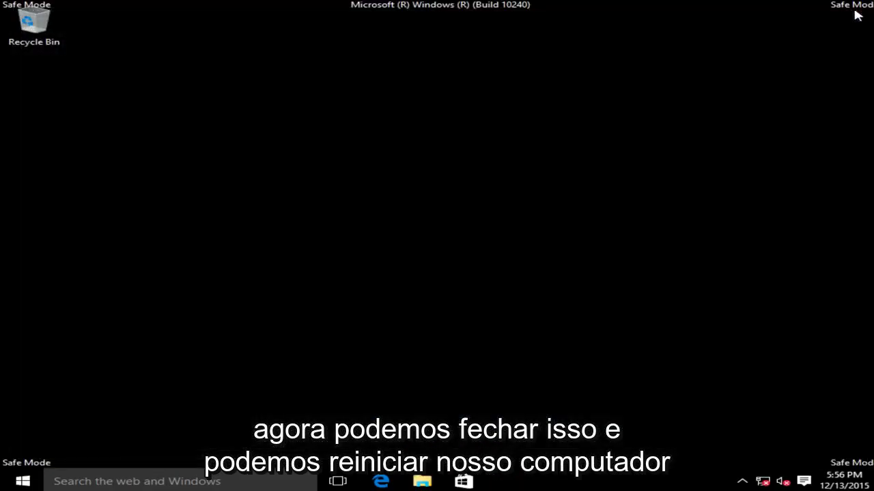
{"action": "right_click", "coordinate": [39, 483]}
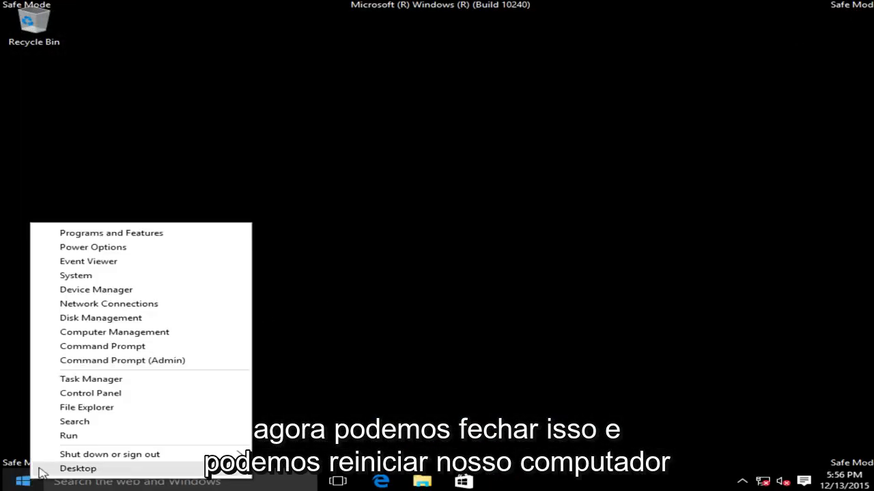
{"action": "mouse_move", "coordinate": [65, 456]}
{"action": "left_click", "coordinate": [293, 483]}
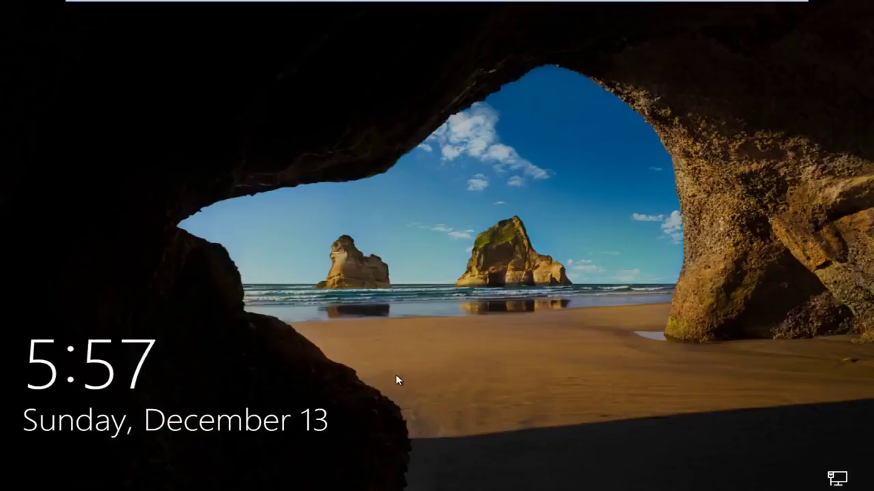
- Dismiss the lock screen and sign in with the account password
{"action": "left_click_drag", "start_coordinate": [397, 380], "coordinate": [436, 458]}
{"action": "left_click", "coordinate": [436, 457]}
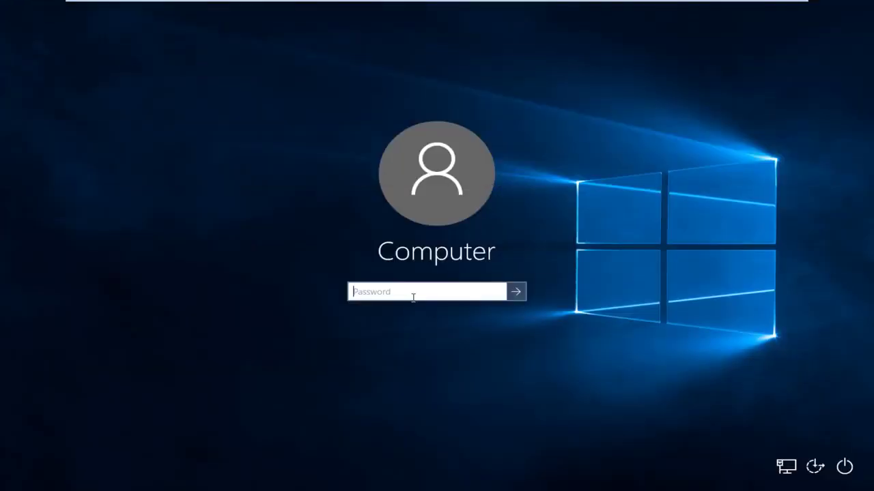
{"action": "type", "text": "123456"}
{"action": "key", "text": "Return"}
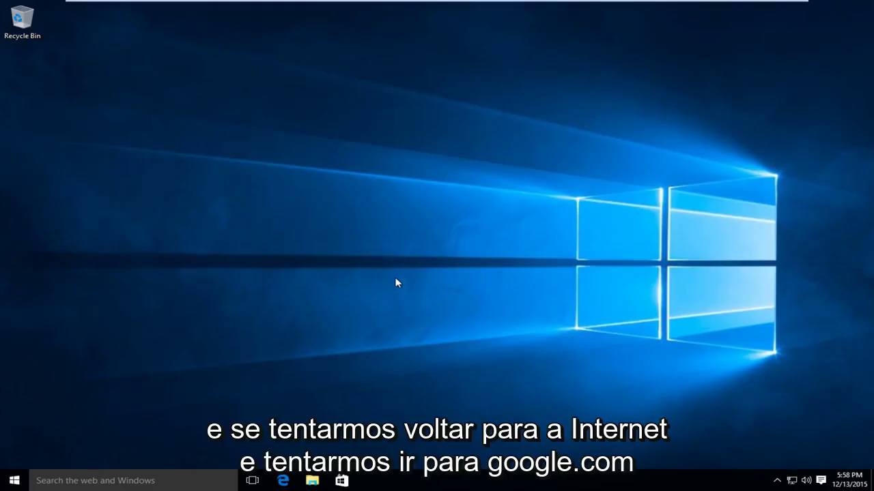
- Launch Edge from the taskbar and go to google.com
{"action": "left_click", "coordinate": [284, 481]}
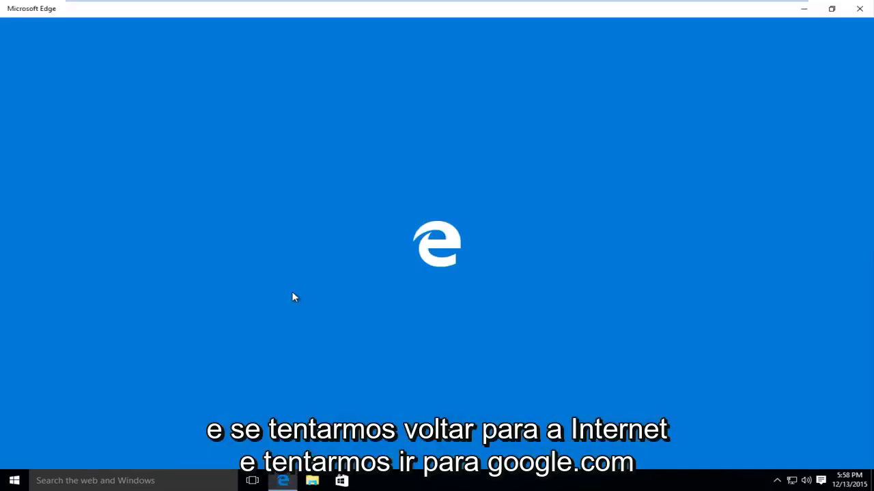
{"action": "type", "text": "goog"}
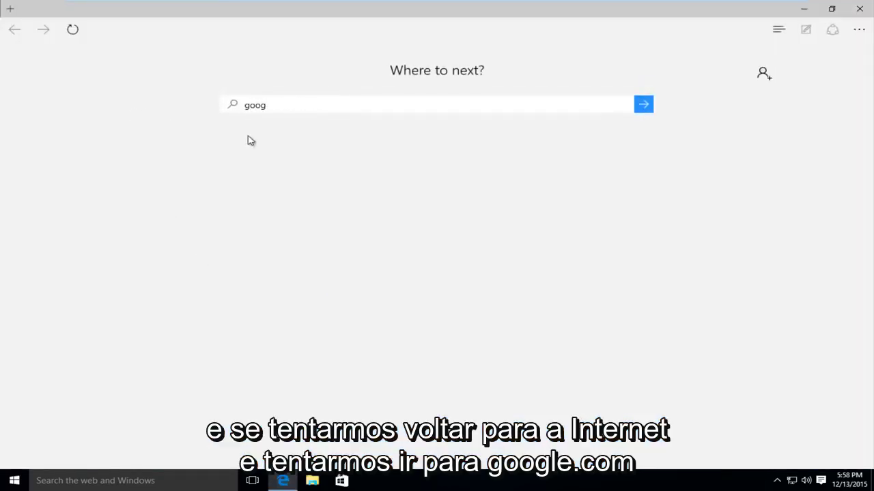
{"action": "type", "text": "le.com"}
{"action": "key", "text": "Return"}
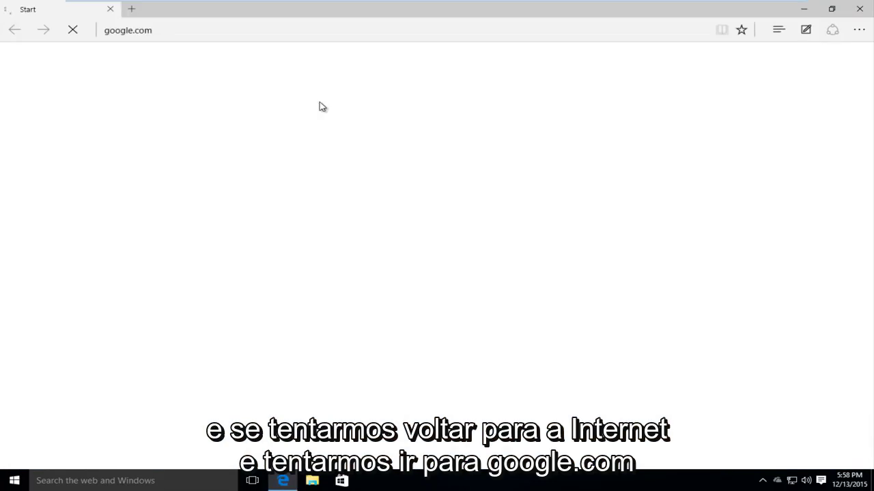